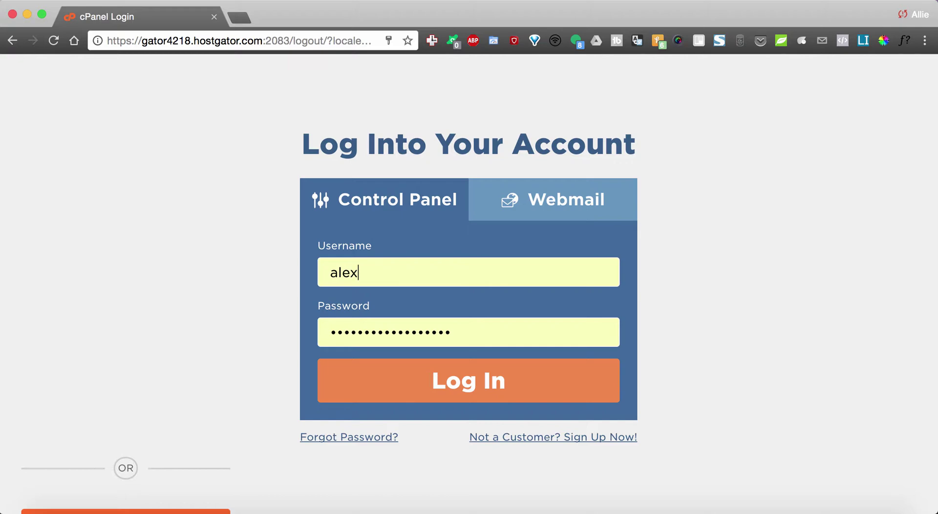
- Log in to cPanel and bring up the Domains tools section
click(469, 380)
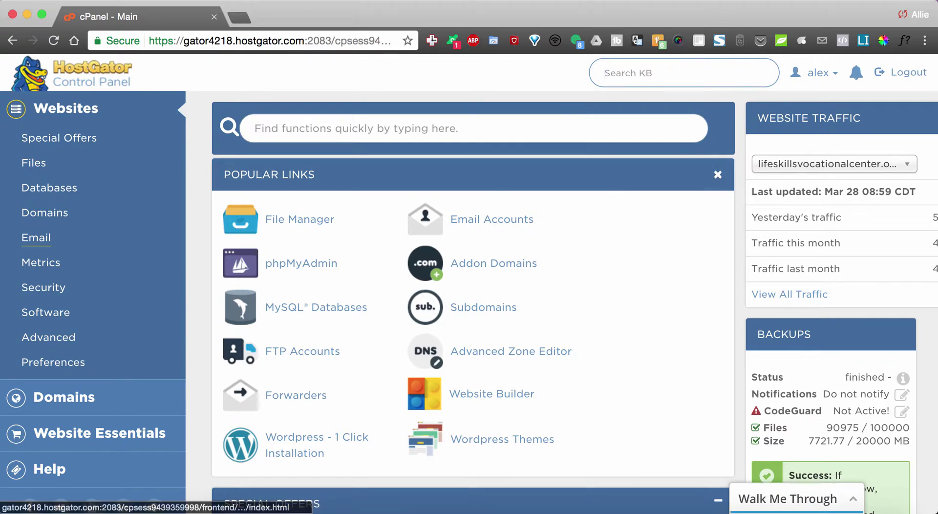
click(45, 212)
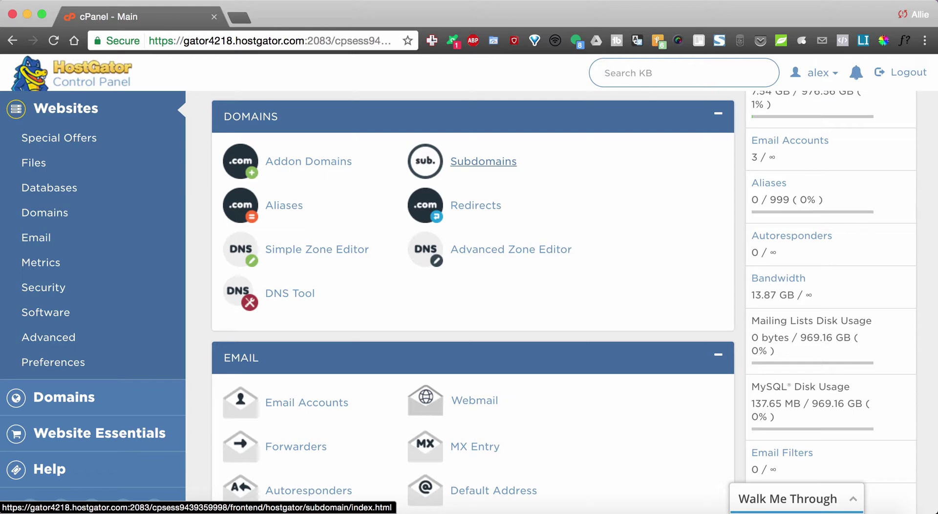
- Enter subdomain name 'divi' with alliemcadam.com as its parent domain on the Subdomains page
click(483, 162)
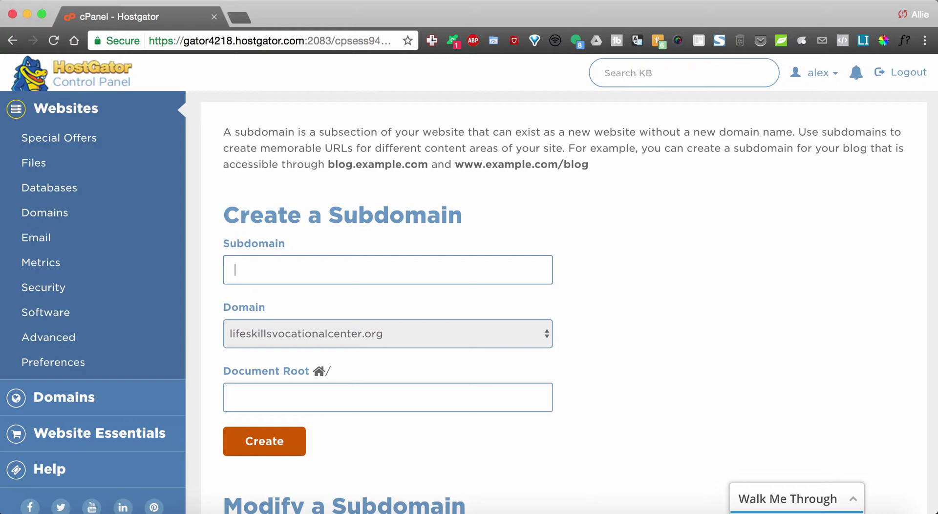
text(divi)
click(386, 333)
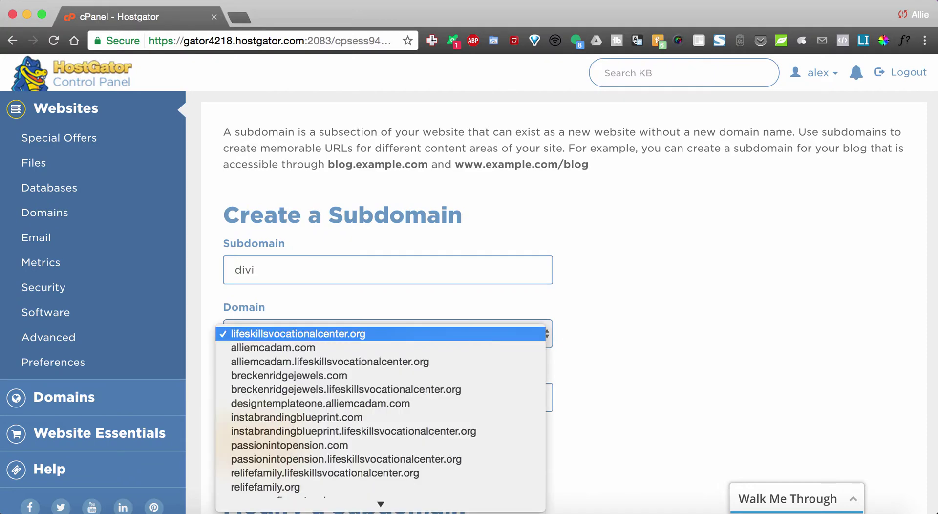
click(273, 347)
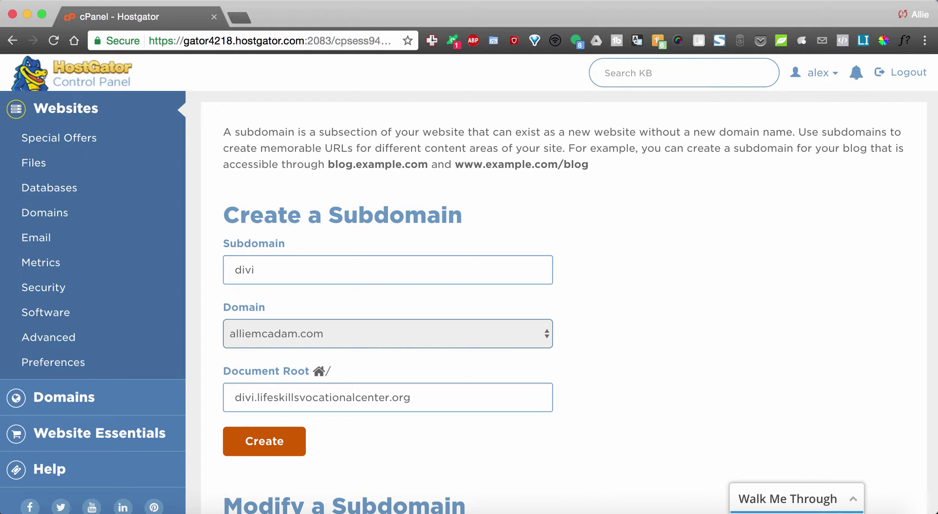
- Reconfirm alliemcadam.com as the parent domain and create the divi subdomain
scroll(569, 300, down, 2)
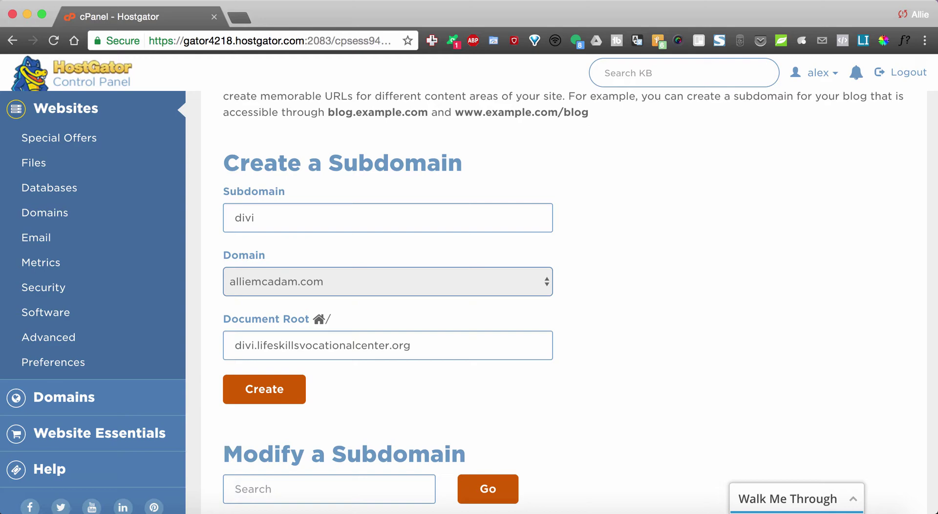
click(388, 281)
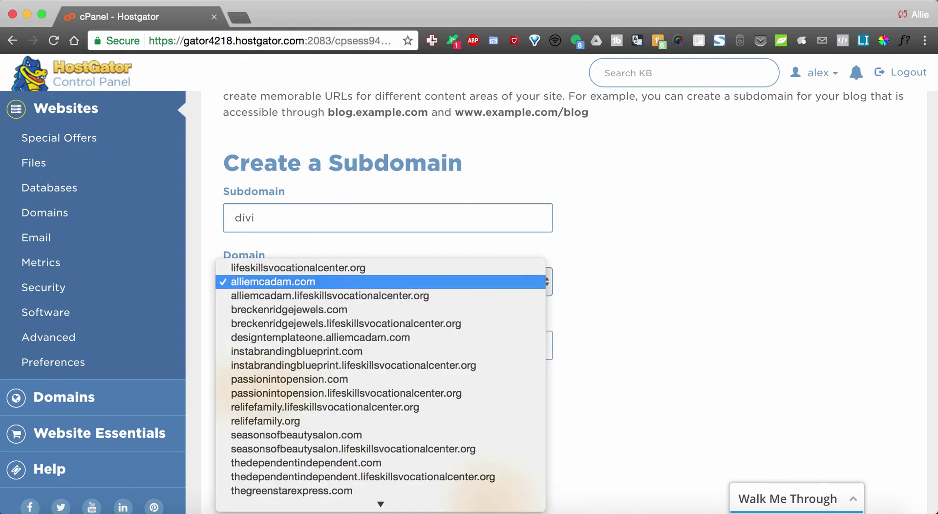
click(274, 282)
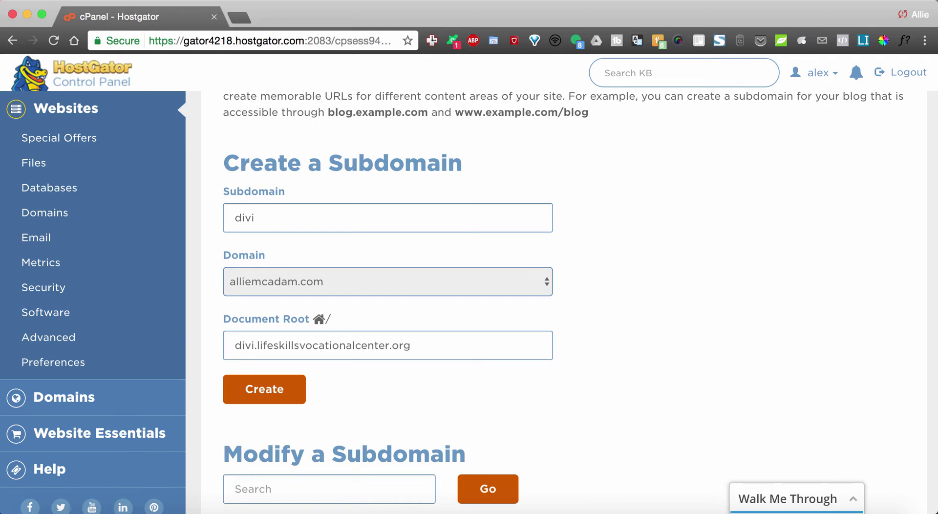
click(287, 389)
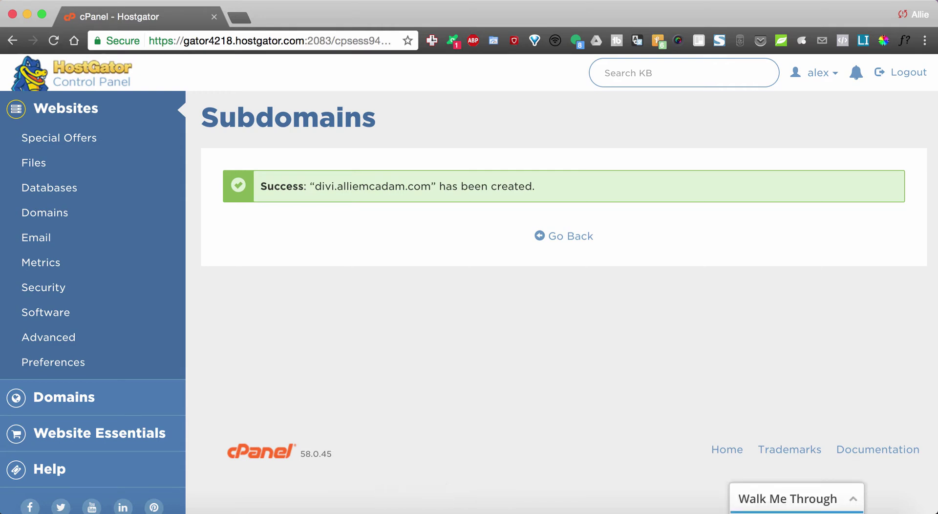
- Go back from the success message to the Subdomains page
click(540, 235)
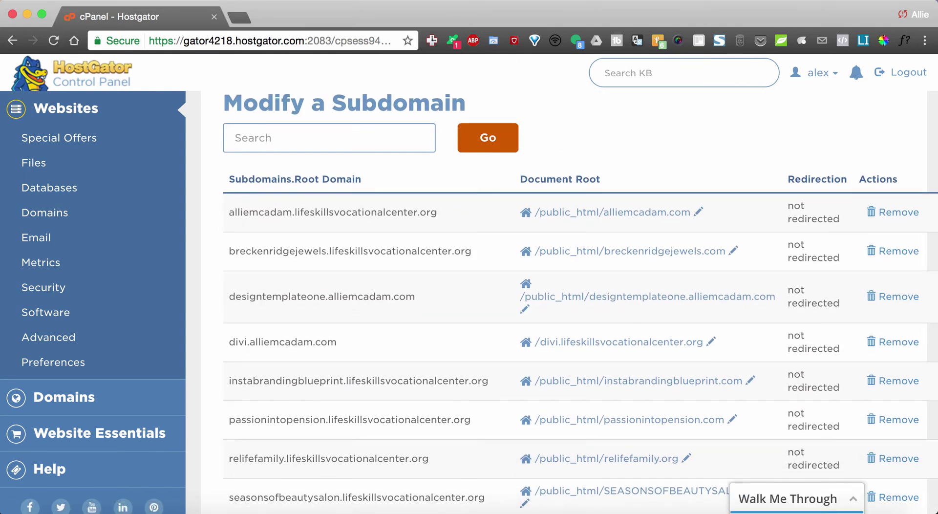
- Scroll to find divi.alliemcadam.com in the Modify a Subdomain table, then return to the top
scroll(580, 303, down, 3)
scroll(580, 303, up, 2)
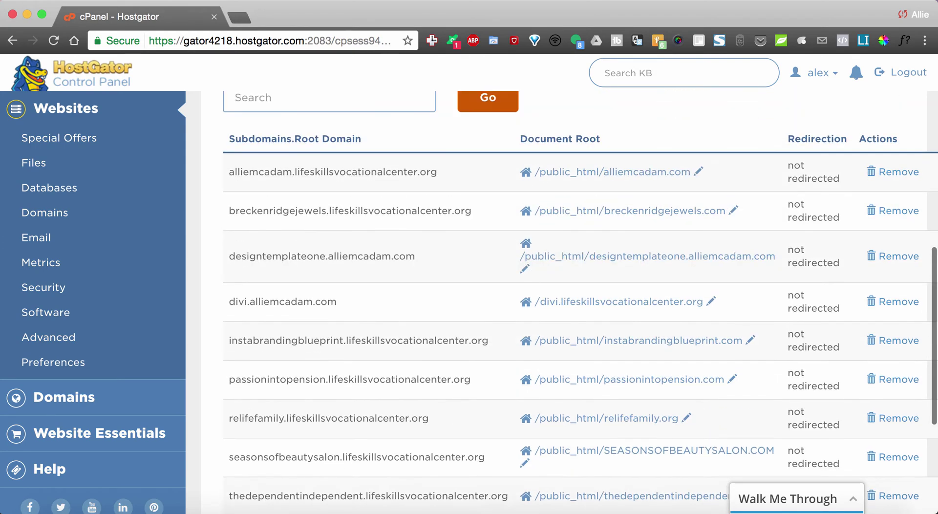
scroll(580, 303, up, 3)
scroll(580, 303, up, 1)
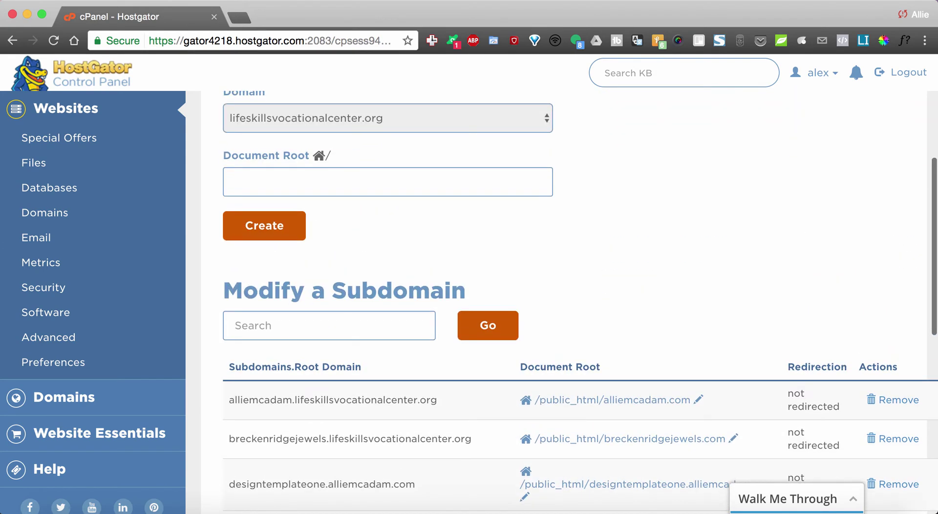
scroll(580, 303, up, 2)
scroll(581, 303, up, 1)
scroll(564, 303, up, 2)
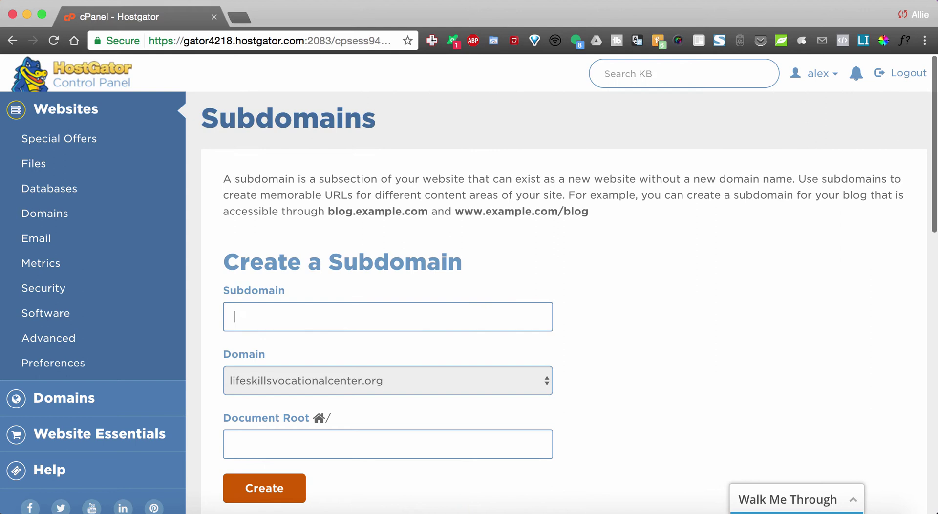